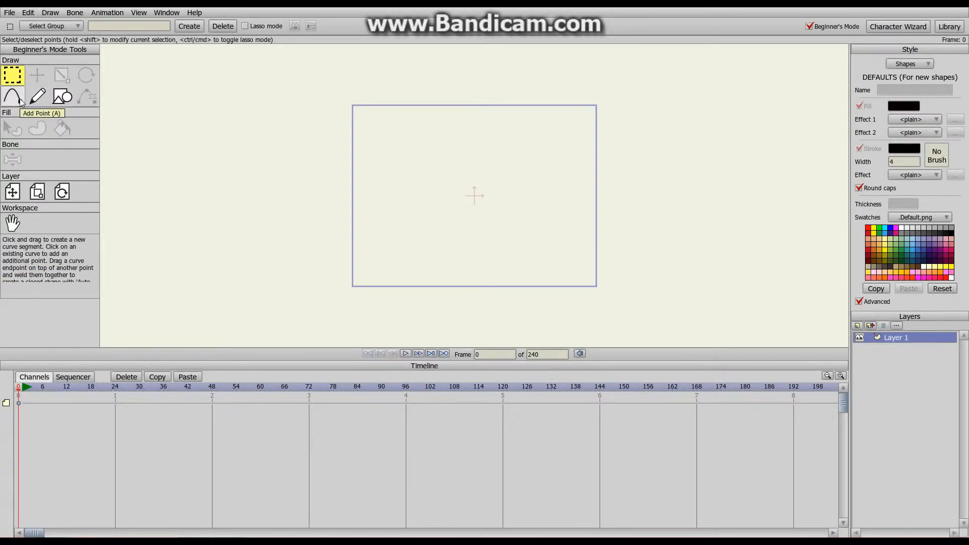
Draw a curved open line inside the frame with the Add Point tool, then remove all its points.
click(14, 97)
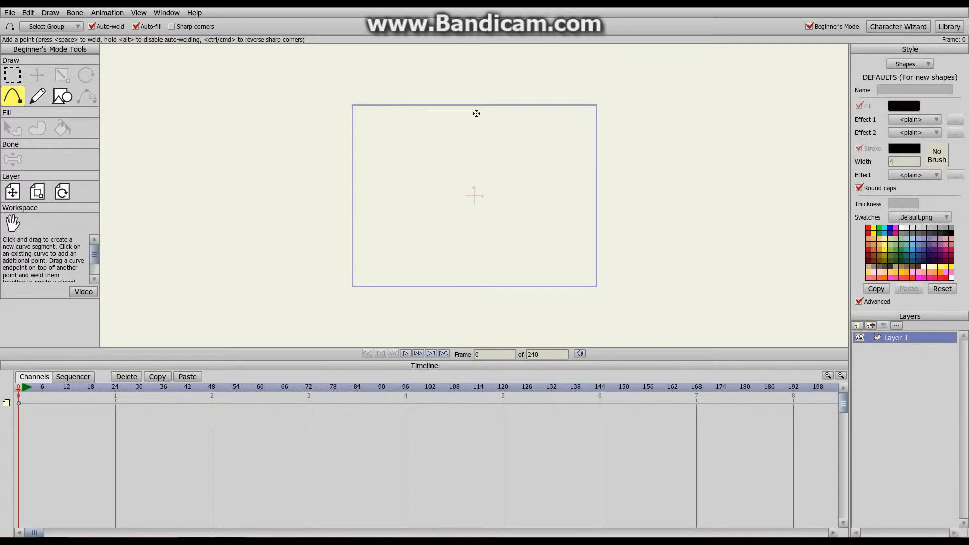
mouse_move(476, 111)
mouse_down()
mouse_move(363, 186)
mouse_move(397, 176)
mouse_move(458, 273)
mouse_move(467, 250)
mouse_move(579, 229)
mouse_move(588, 183)
mouse_up()
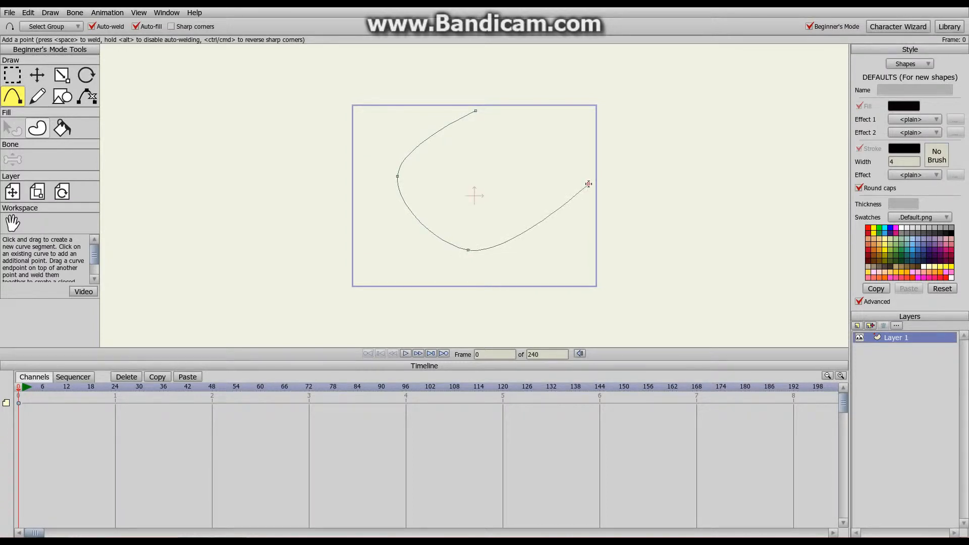
click(12, 75)
drag(350, 83, 622, 274)
key(Delete)
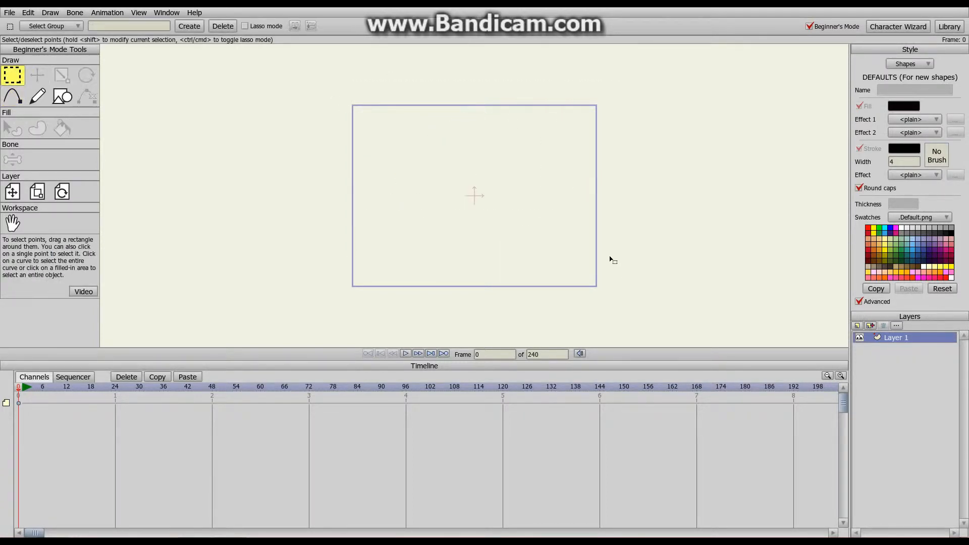
Draw a circle with the oval Draw Shape tool over the frame's upper-left area, extending above its edge.
click(13, 96)
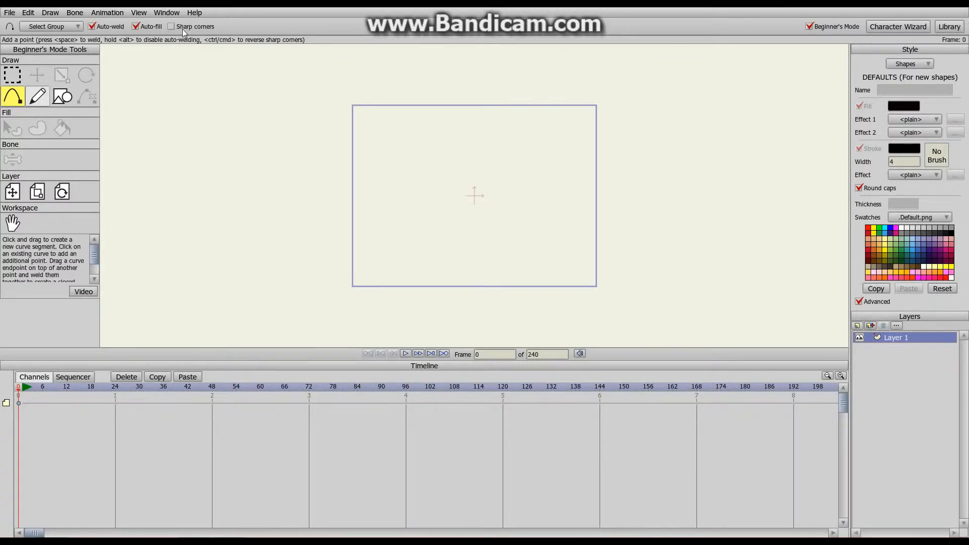
click(59, 100)
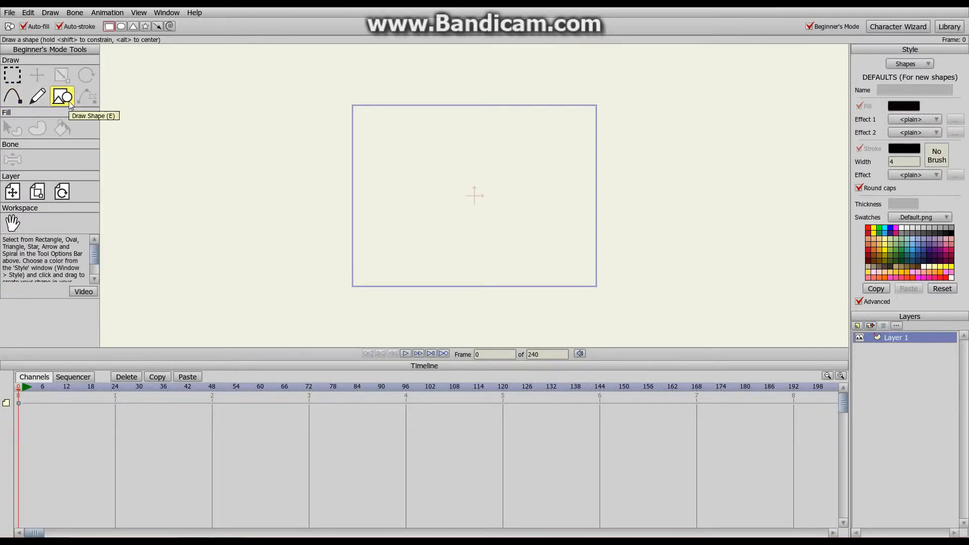
click(122, 27)
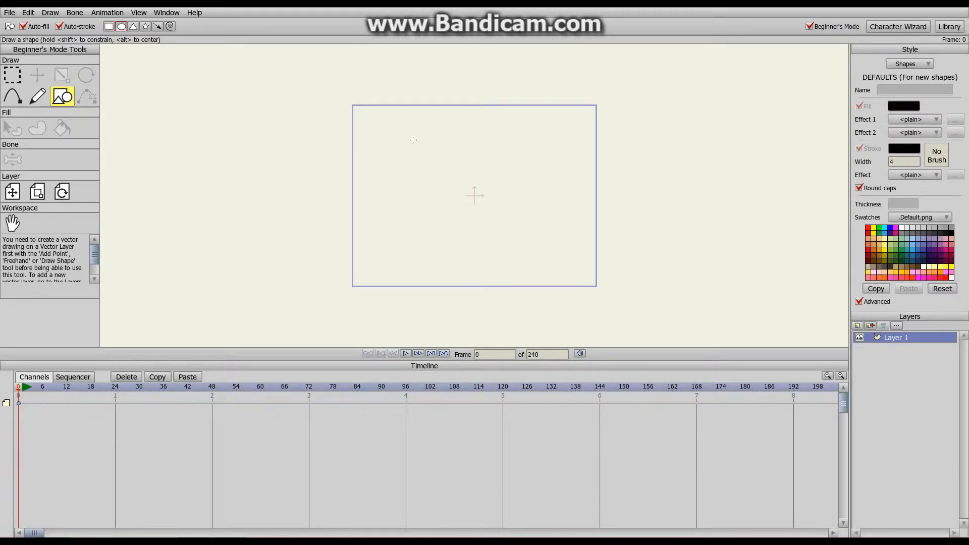
drag(425, 139, 486, 186)
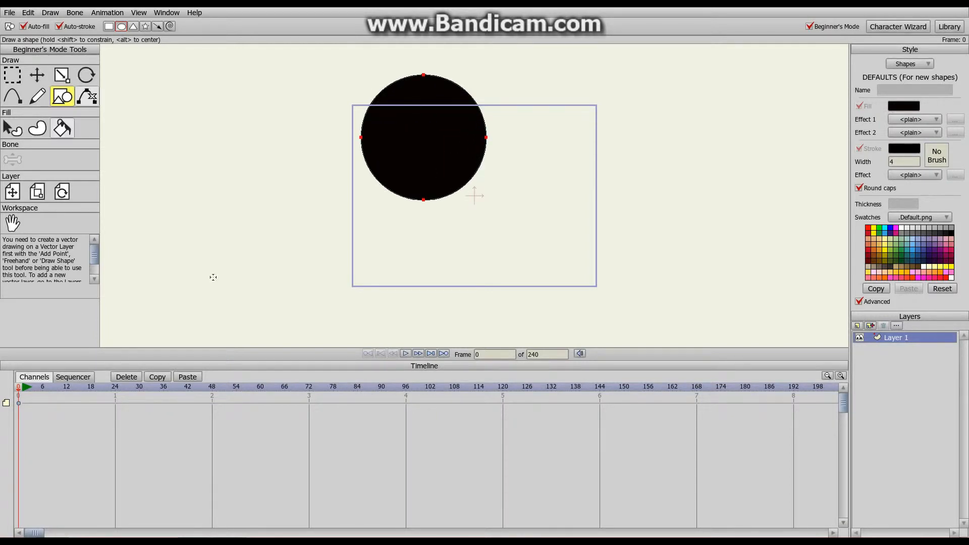
Select the circle shape and set its fill colour to near-white FFFBFB.
click(12, 128)
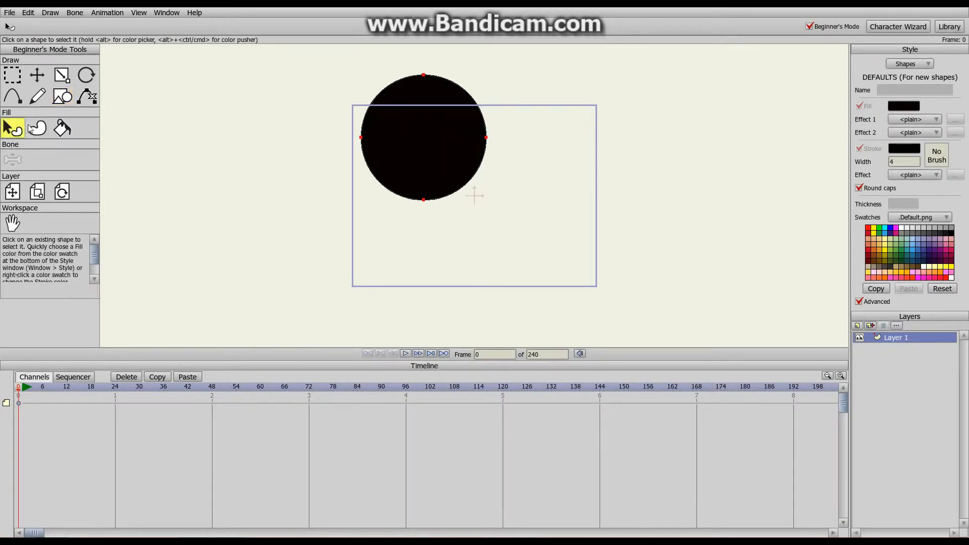
click(424, 122)
click(902, 107)
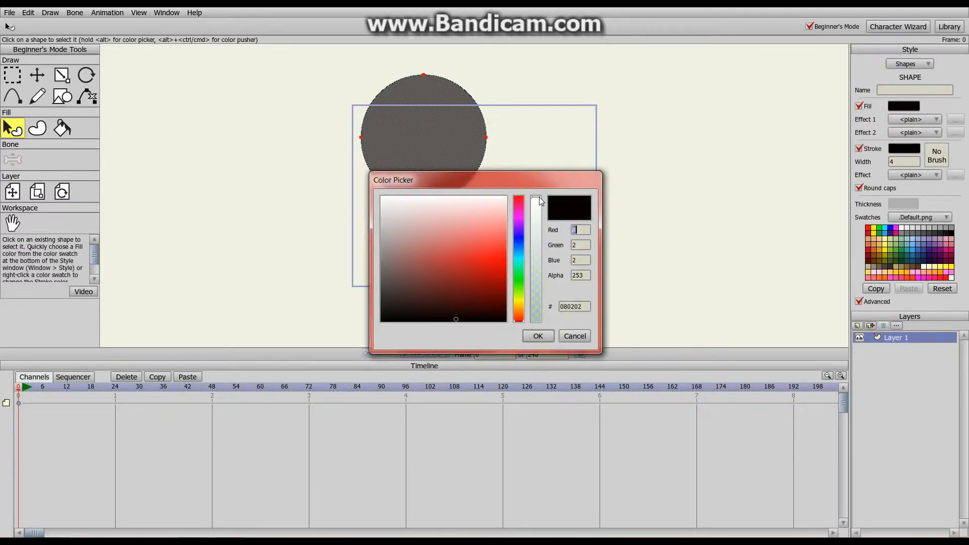
click(482, 197)
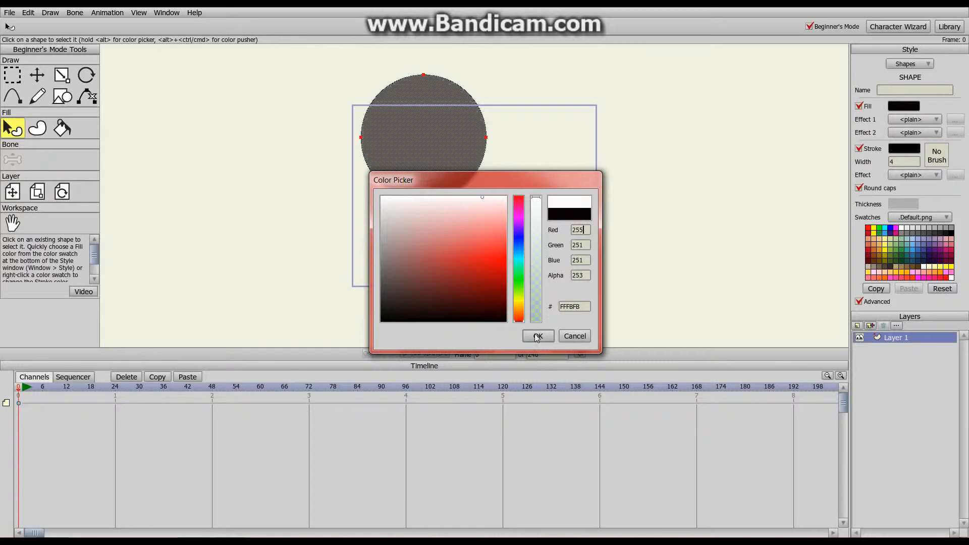
click(537, 336)
click(566, 181)
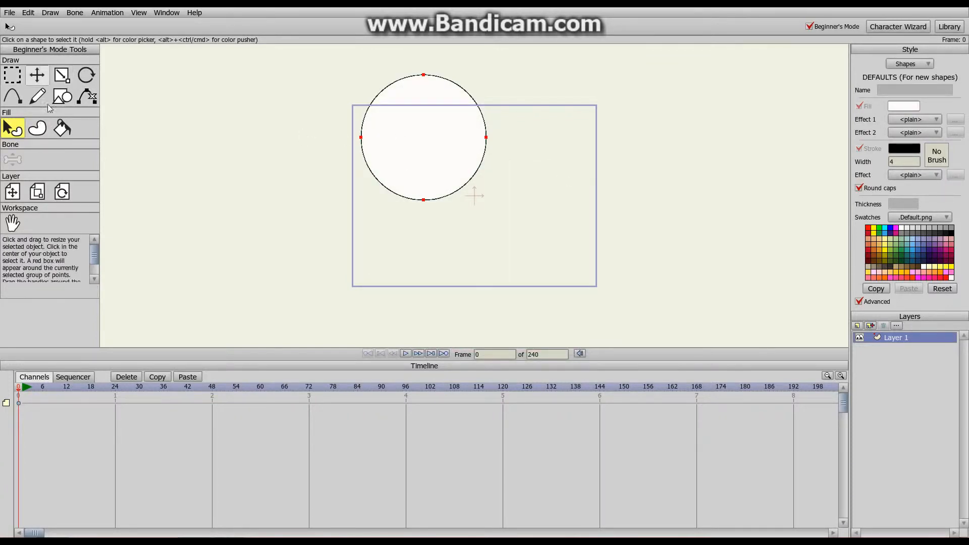
Draw sample shapes around the circle: a wide oval, a rectangle, a narrow triangle, an arrow and a spiral.
click(62, 96)
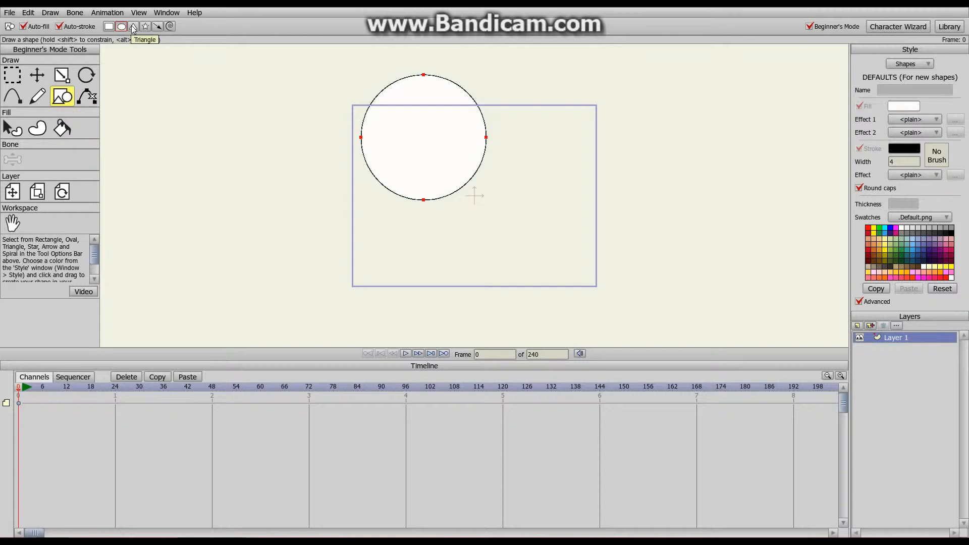
drag(546, 129, 799, 222)
click(109, 27)
drag(136, 95, 284, 167)
drag(315, 90, 300, 156)
click(158, 26)
drag(223, 74, 348, 85)
click(170, 26)
drag(225, 109, 272, 148)
click(61, 191)
mouse_move(507, 93)
mouse_down()
mouse_move(459, 136)
mouse_move(444, 166)
mouse_up()
Draw a triangle as wide as the circle over its lower half and flip it vertically so it points down.
scroll(444, 167, down, 4)
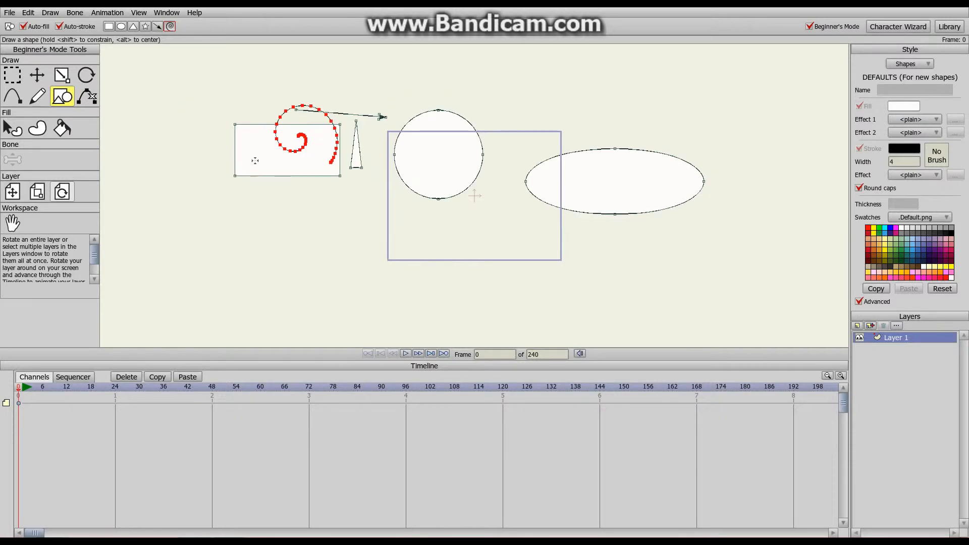
scroll(309, 197, up, 3)
scroll(370, 196, up, 2)
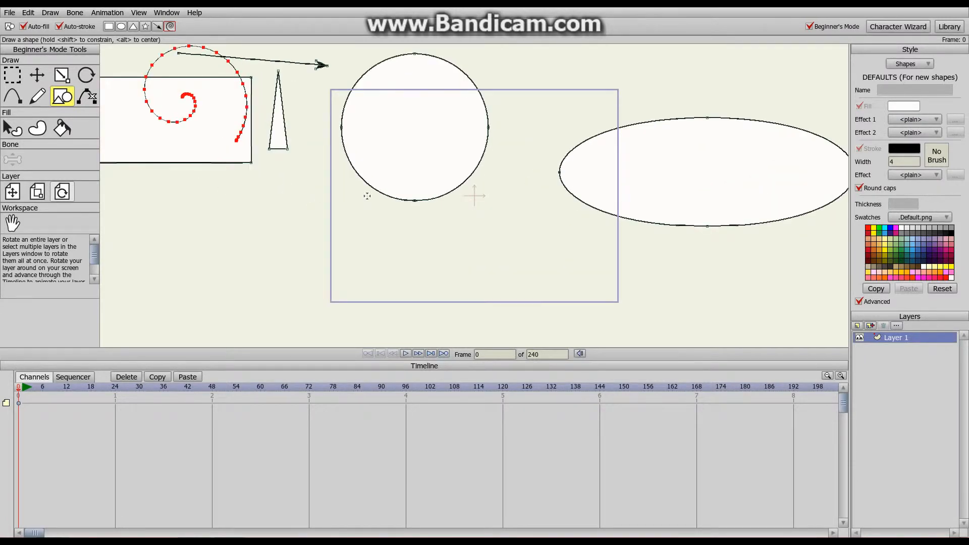
click(133, 26)
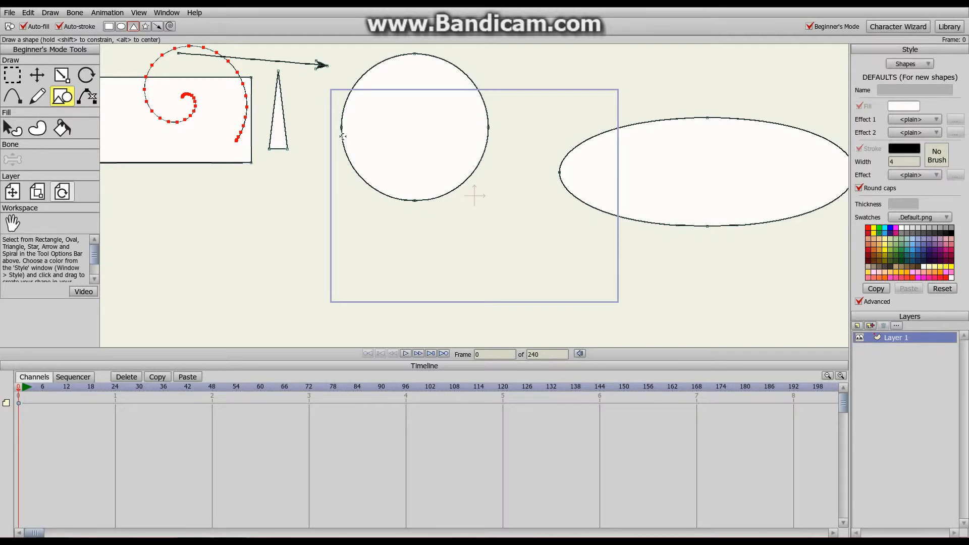
drag(341, 137, 494, 268)
drag(510, 202, 490, 262)
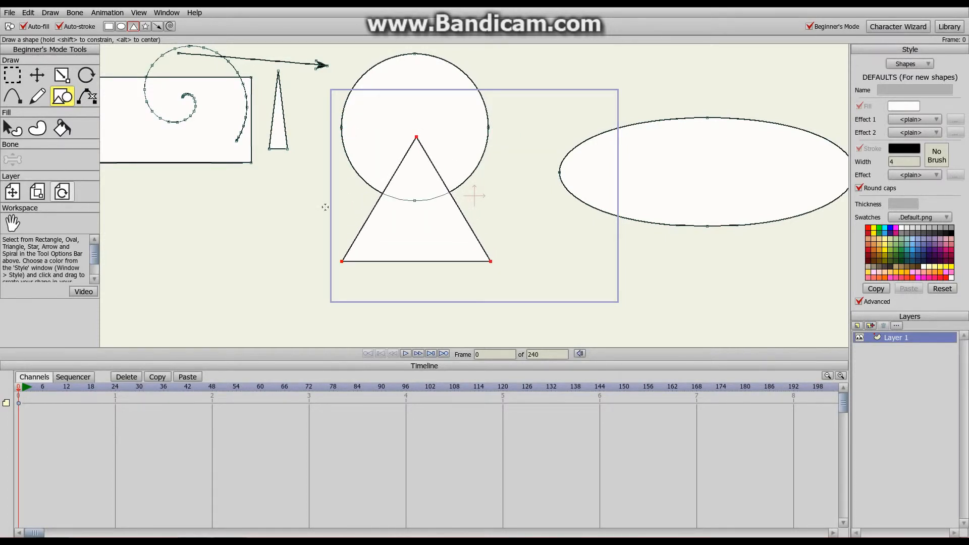
click(66, 80)
drag(417, 137, 417, 260)
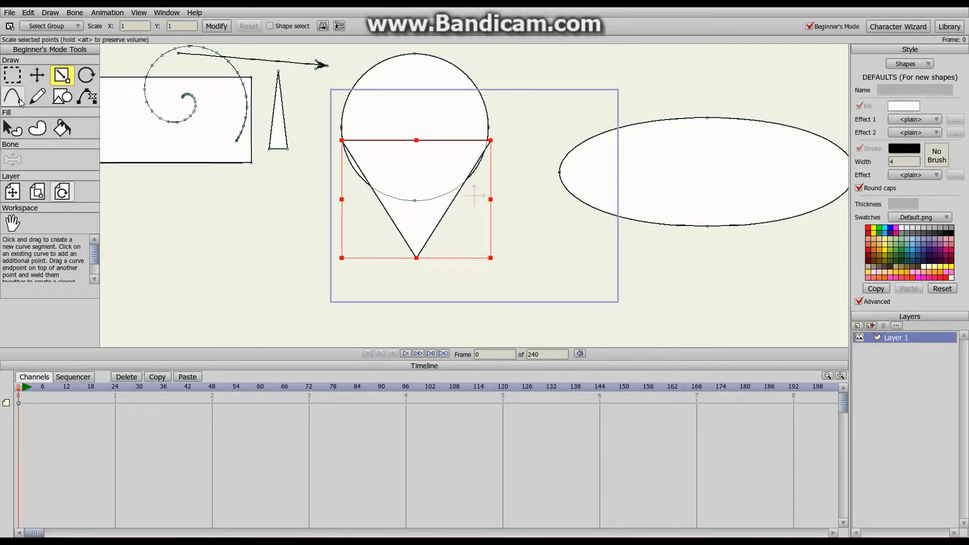
Delete the sample shapes on both sides, keeping only the circle and the downward-pointing triangle.
scroll(228, 99, down, 1)
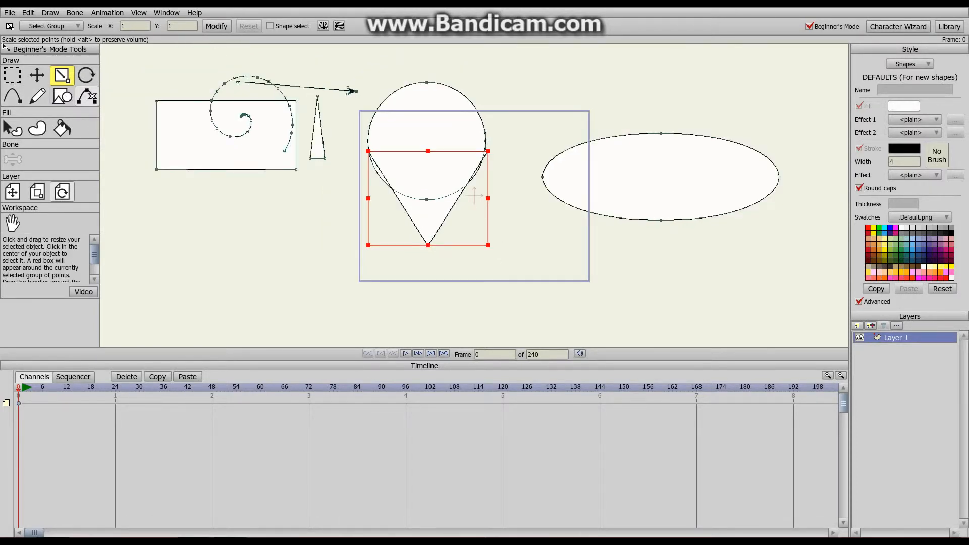
click(12, 75)
drag(147, 62, 369, 199)
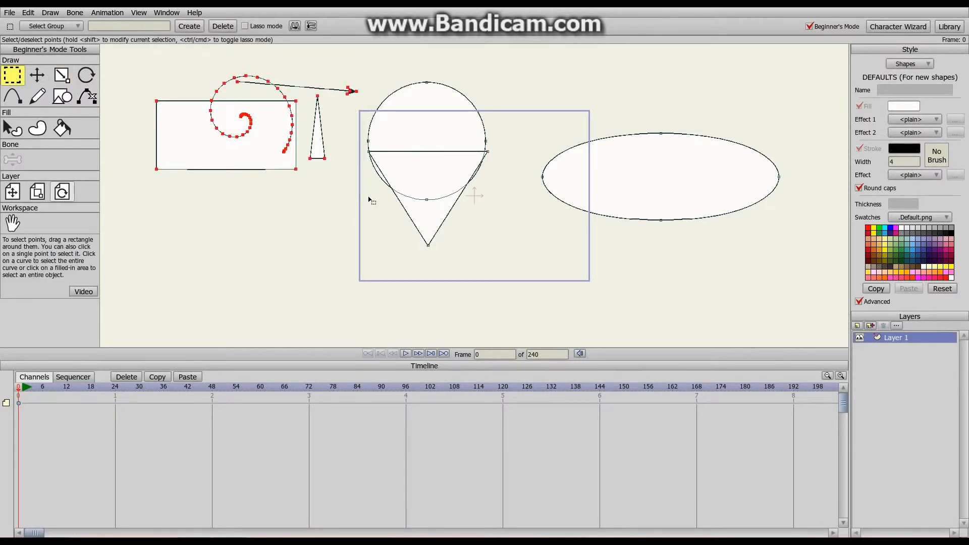
key(Delete)
drag(539, 114, 814, 274)
key(Delete)
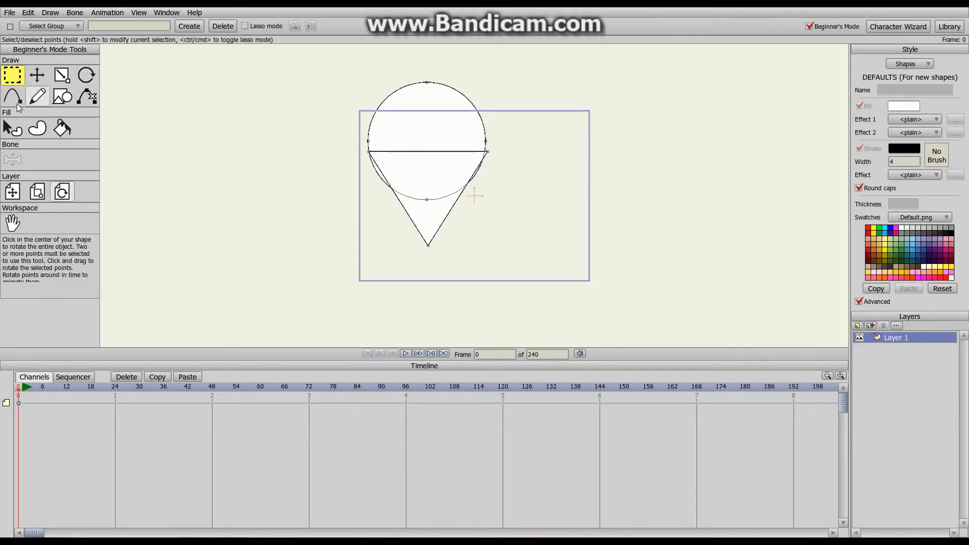
Add one curve point to each slanted side of the triangle and pull both outward to round the jaw.
click(17, 101)
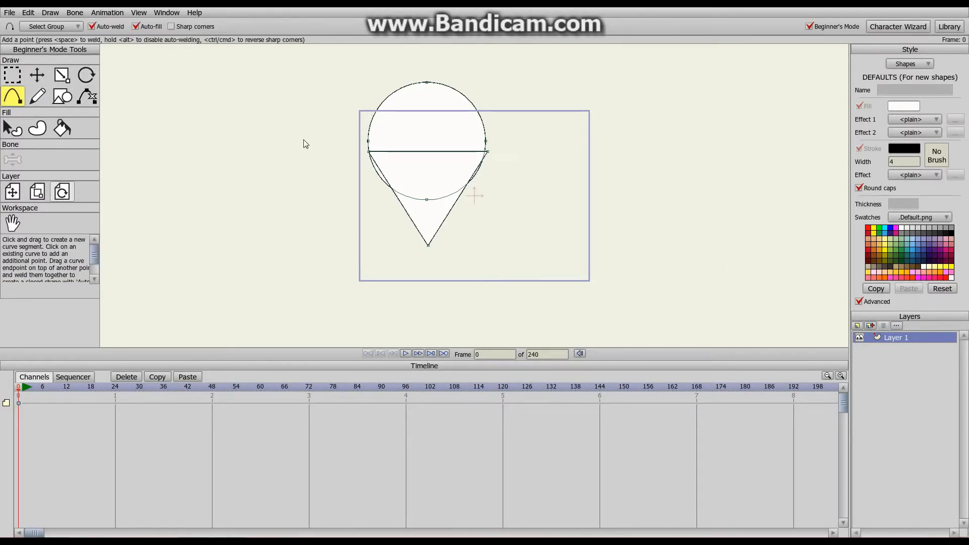
scroll(421, 126, up, 3)
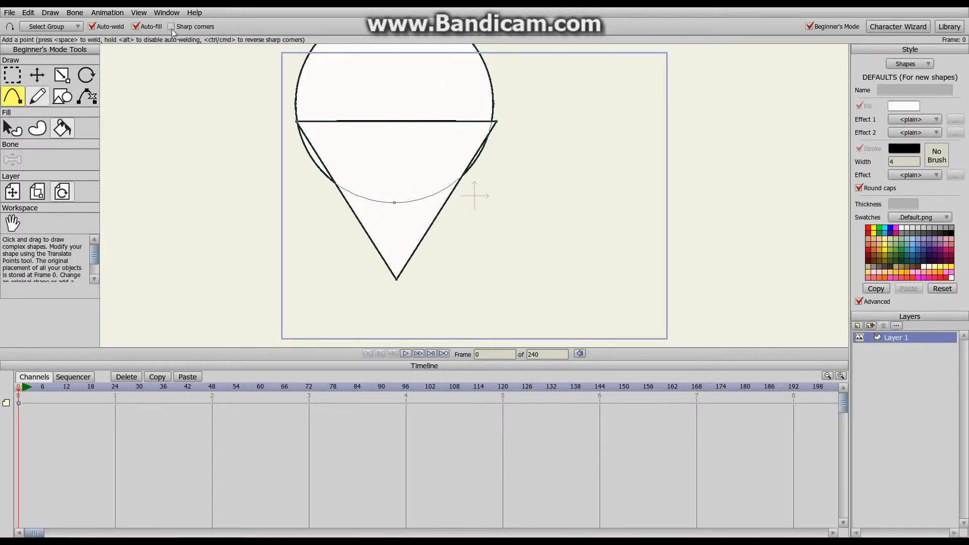
drag(340, 192, 324, 201)
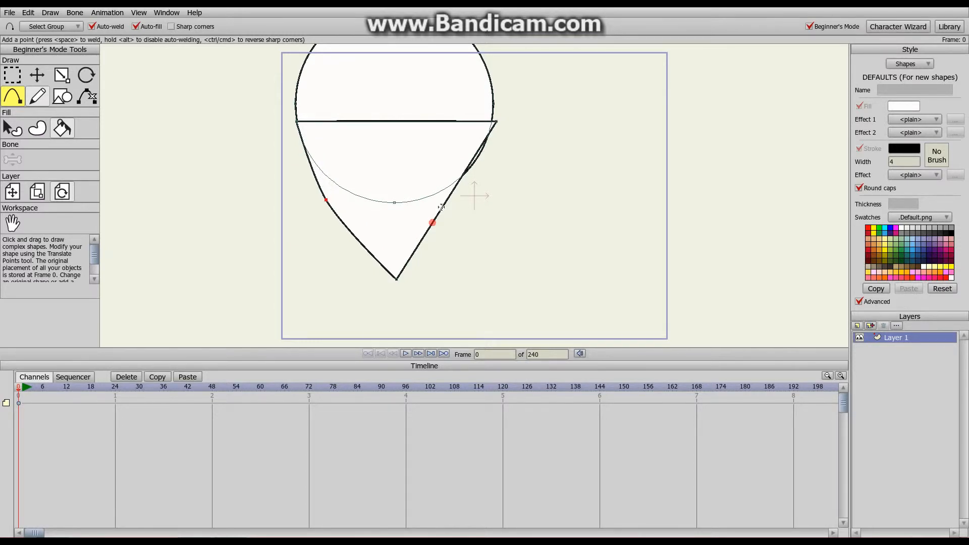
drag(446, 202, 468, 213)
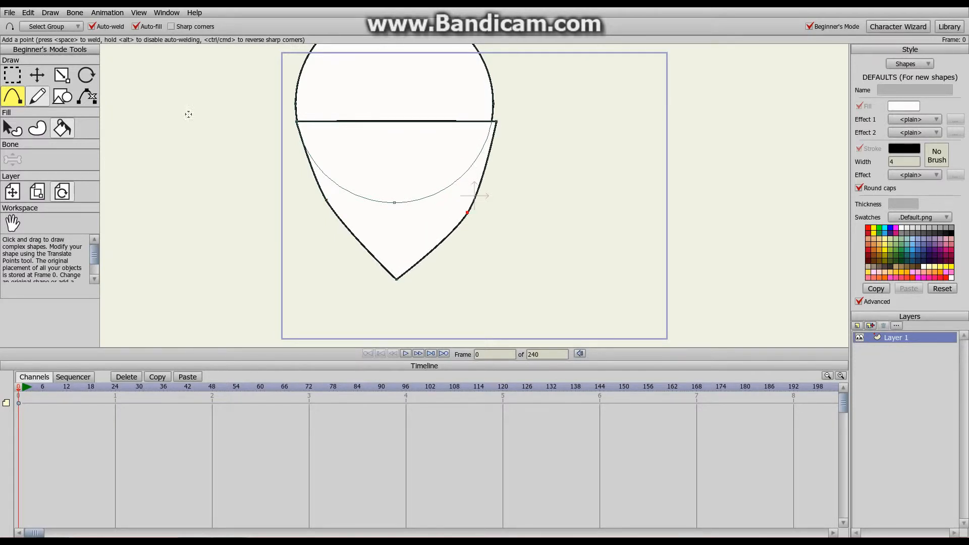
Move the triangle's two upper corners onto the circle's edge and nudge the right jaw point slightly inward.
click(37, 76)
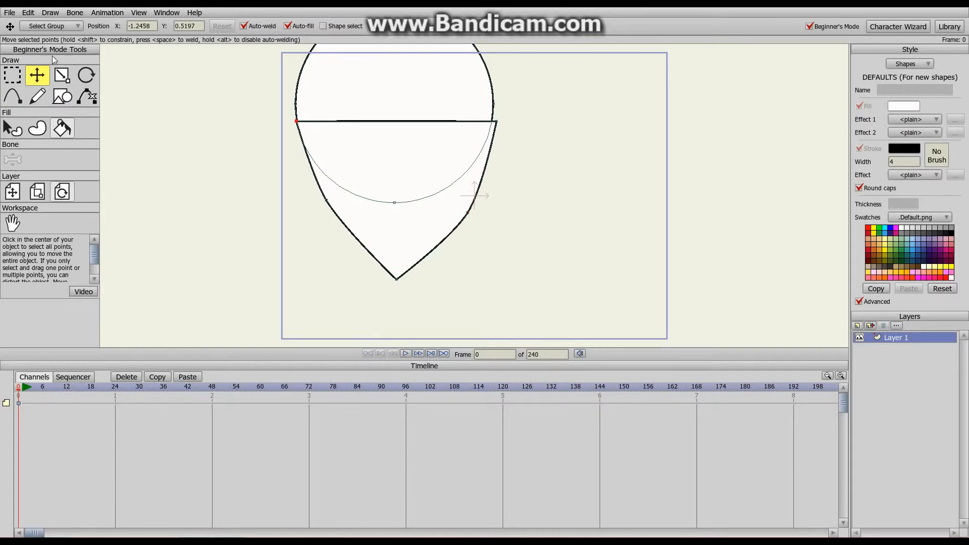
click(296, 122)
drag(298, 121, 299, 121)
drag(496, 121, 492, 119)
scroll(520, 129, down, 2)
scroll(521, 132, up, 1)
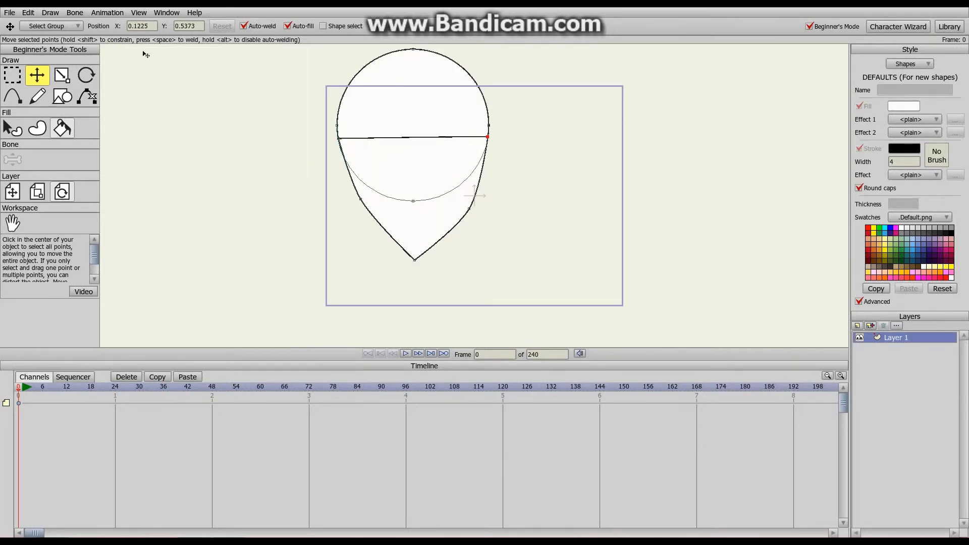
drag(469, 211, 465, 207)
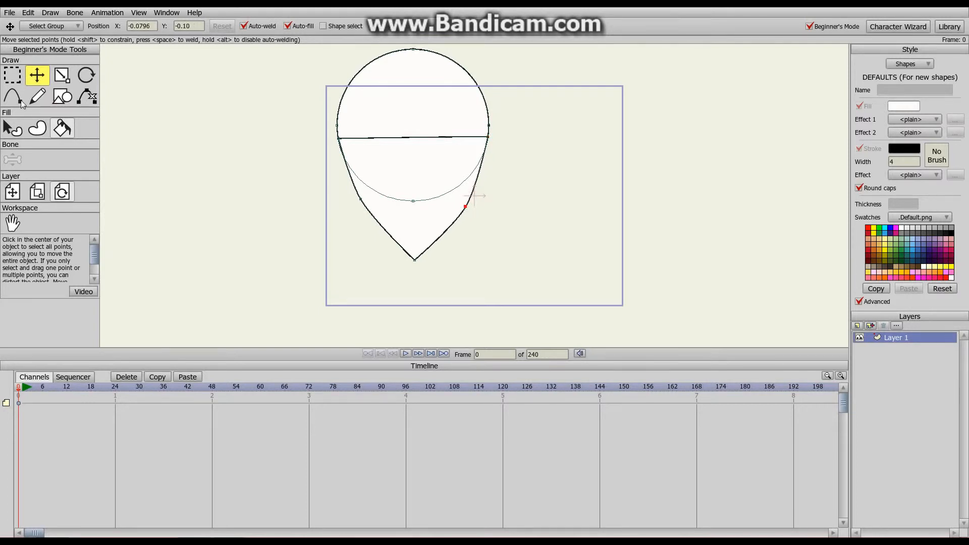
Turn on Sharp corners and add an outward-pulled corner point on each side of the jaw.
click(10, 98)
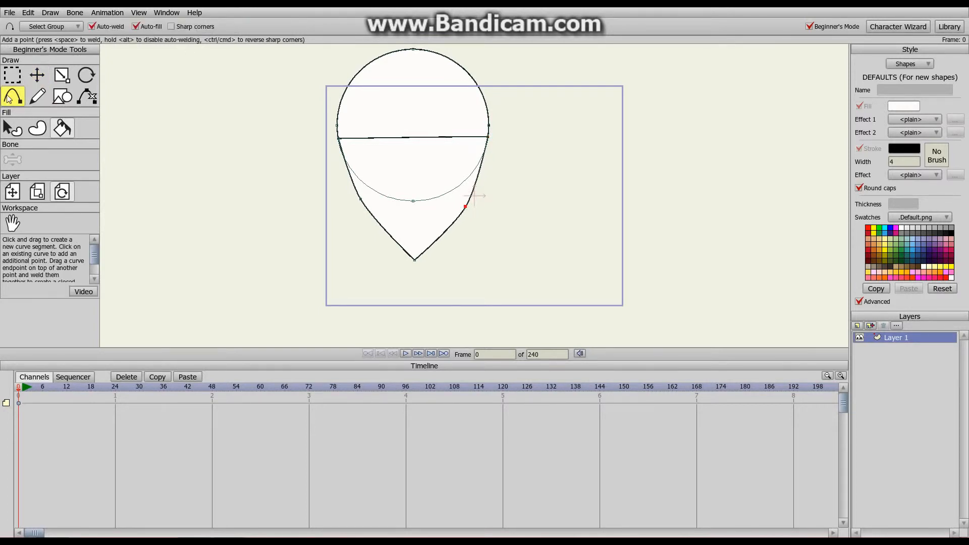
click(172, 26)
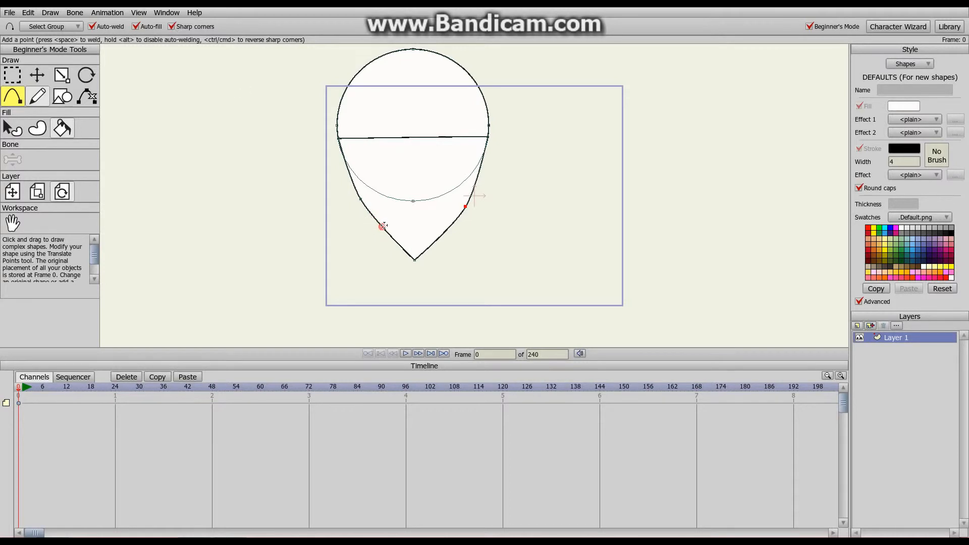
mouse_move(351, 177)
mouse_down()
mouse_move(310, 156)
mouse_move(339, 151)
mouse_move(343, 185)
mouse_up()
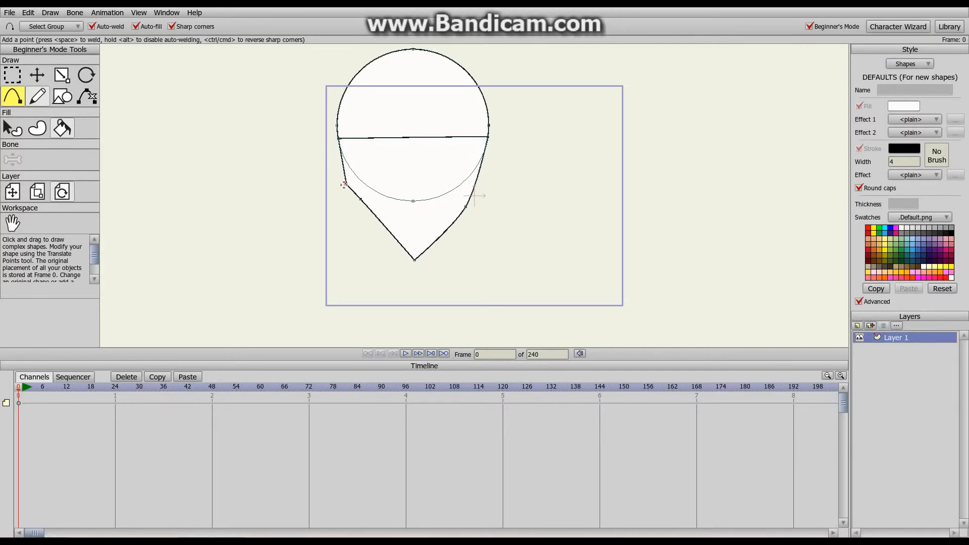
drag(476, 182, 486, 184)
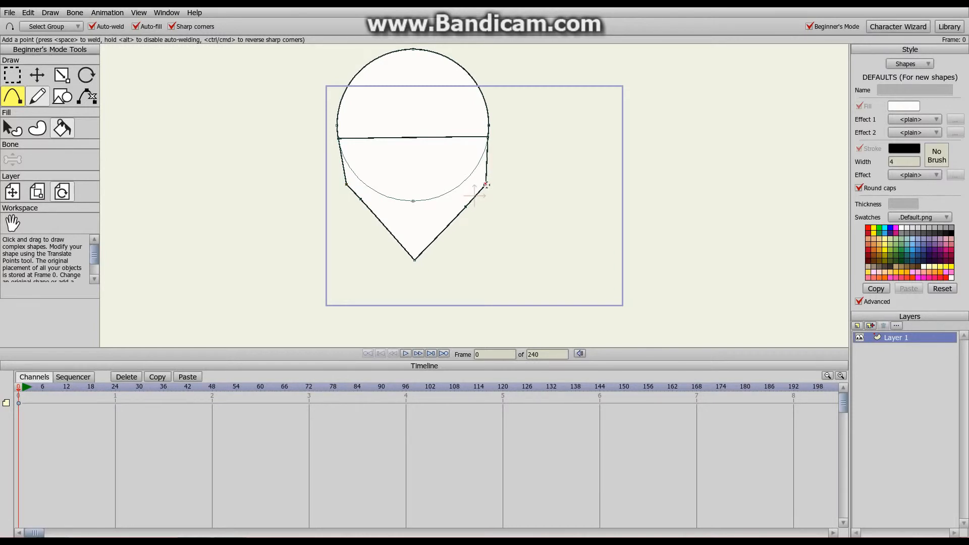
Draw an irregular closed freehand shape to the right of the head.
scroll(566, 191, down, 4)
scroll(597, 190, up, 5)
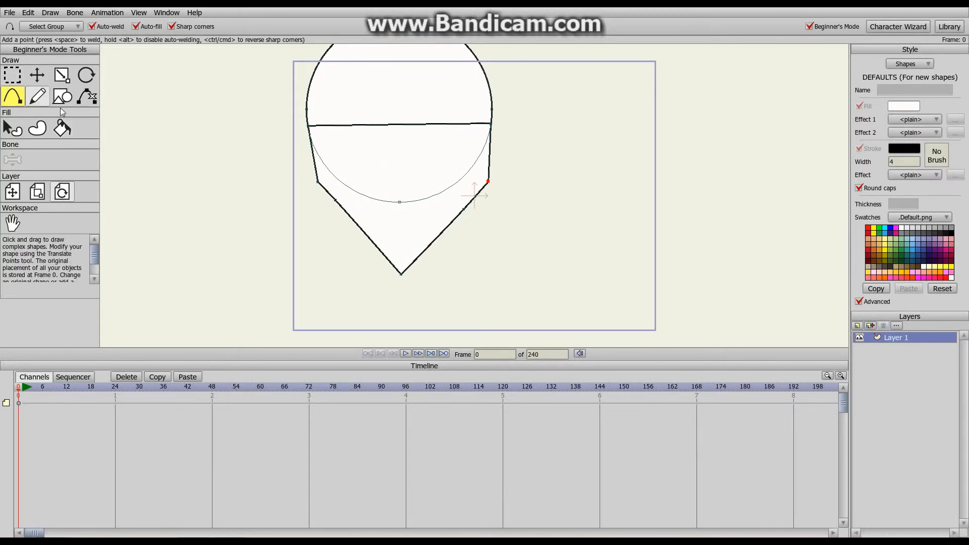
click(34, 101)
scroll(534, 217, down, 6)
scroll(510, 210, up, 6)
scroll(490, 217, up, 4)
scroll(490, 217, down, 3)
scroll(490, 217, up, 1)
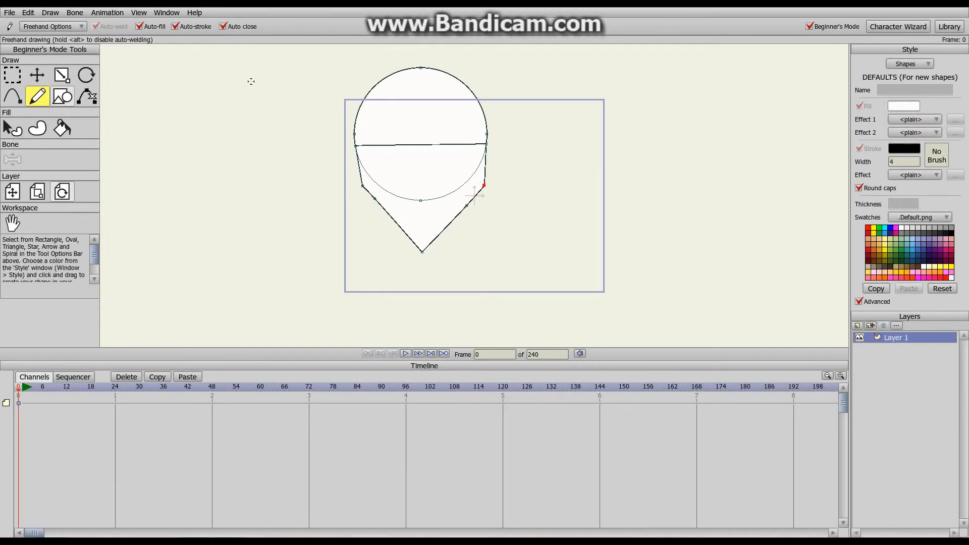
scroll(591, 174, down, 2)
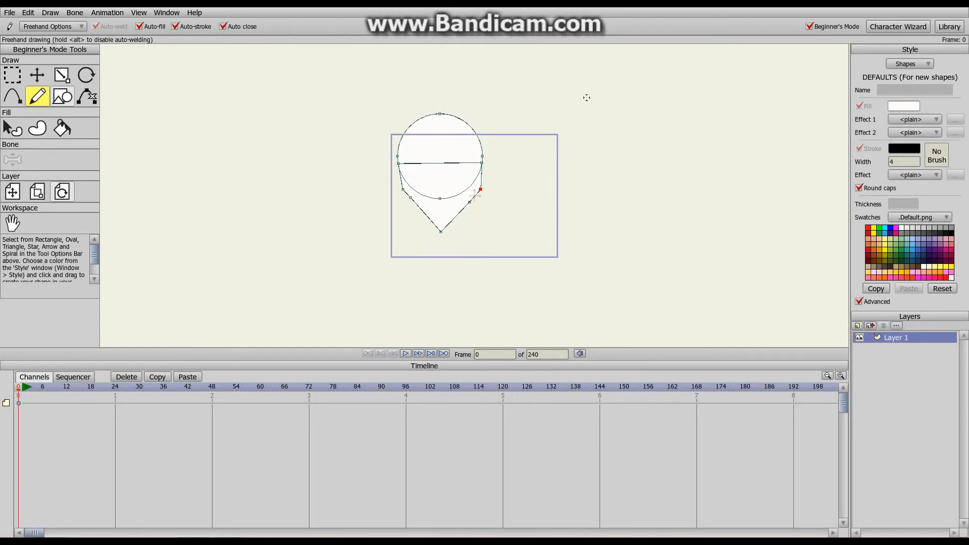
mouse_move(590, 97)
mouse_down()
mouse_move(539, 133)
mouse_move(531, 164)
mouse_move(542, 192)
mouse_move(566, 199)
mouse_move(584, 182)
mouse_move(585, 143)
mouse_move(619, 140)
mouse_move(631, 102)
mouse_move(589, 101)
mouse_up()
scroll(713, 187, down, 2)
scroll(665, 172, up, 5)
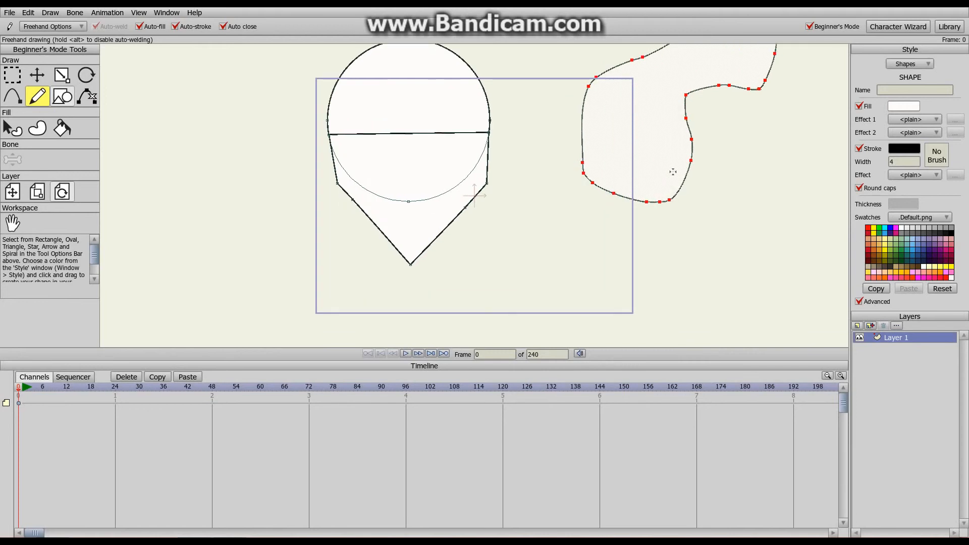
Draw a second irregular closed freehand shape, wide above and narrowing downward, in the empty area to the left of the head.
scroll(671, 172, down, 3)
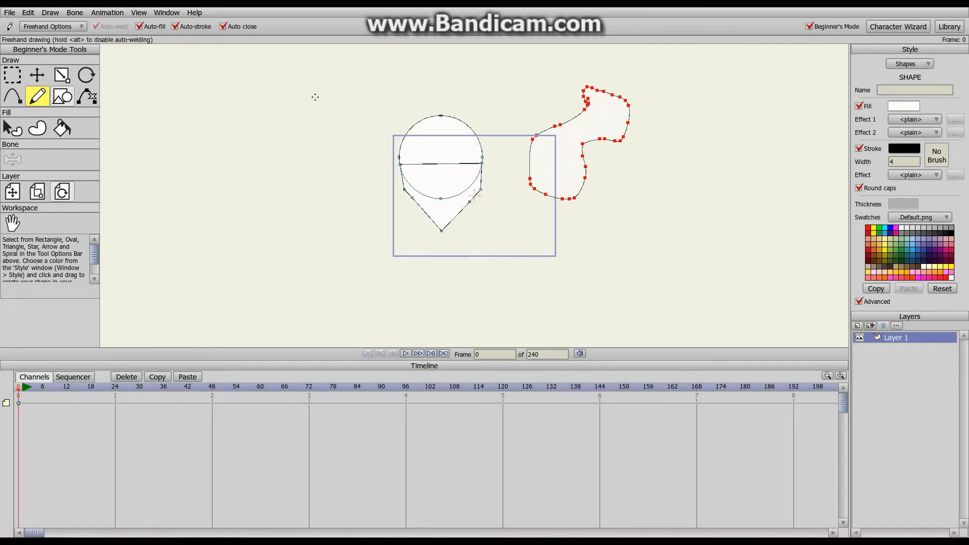
mouse_move(272, 99)
mouse_down()
mouse_move(253, 184)
mouse_move(286, 241)
mouse_move(345, 189)
mouse_move(360, 147)
mouse_move(355, 109)
mouse_move(314, 90)
mouse_move(270, 99)
mouse_up()
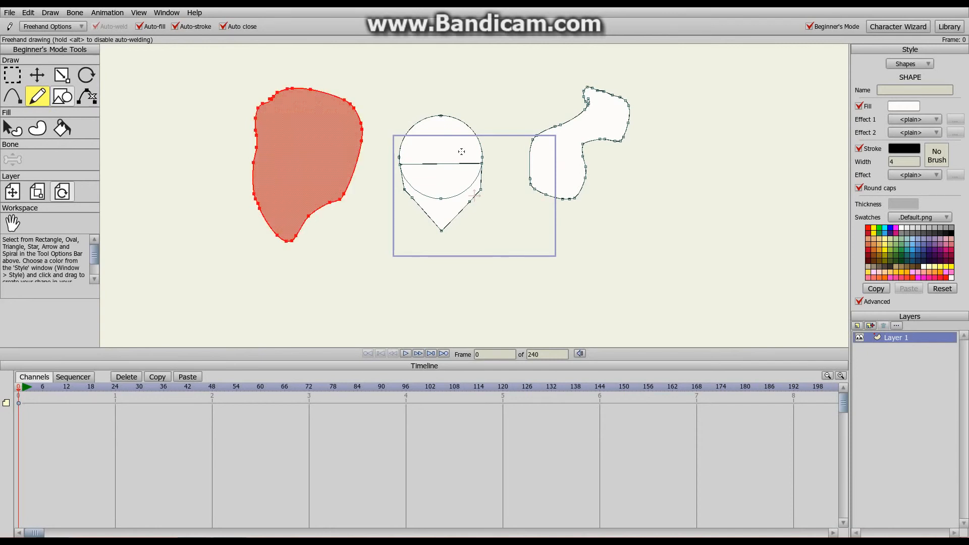
Select all points of the head and both freehand shapes together with one selection rectangle.
scroll(299, 186, up, 3)
scroll(324, 199, down, 4)
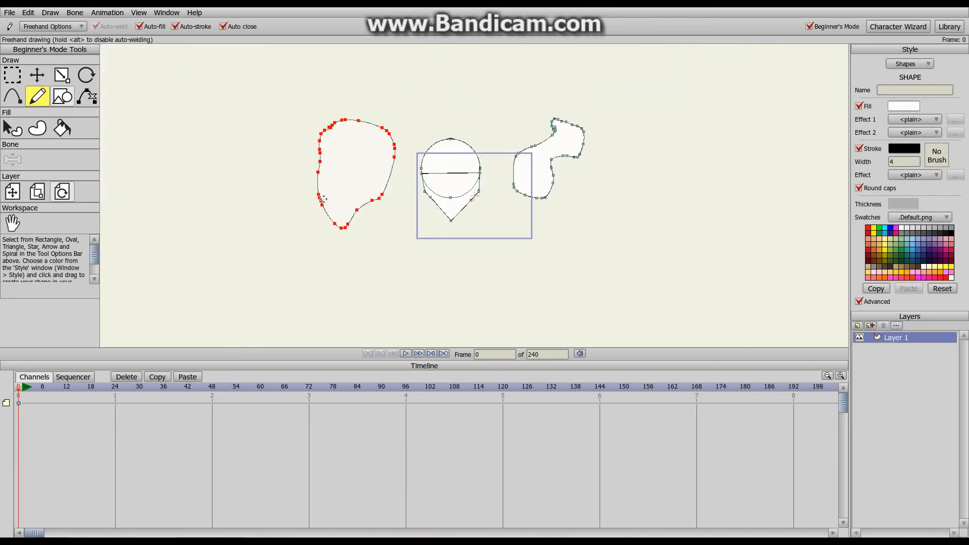
scroll(324, 199, up, 3)
scroll(555, 224, down, 3)
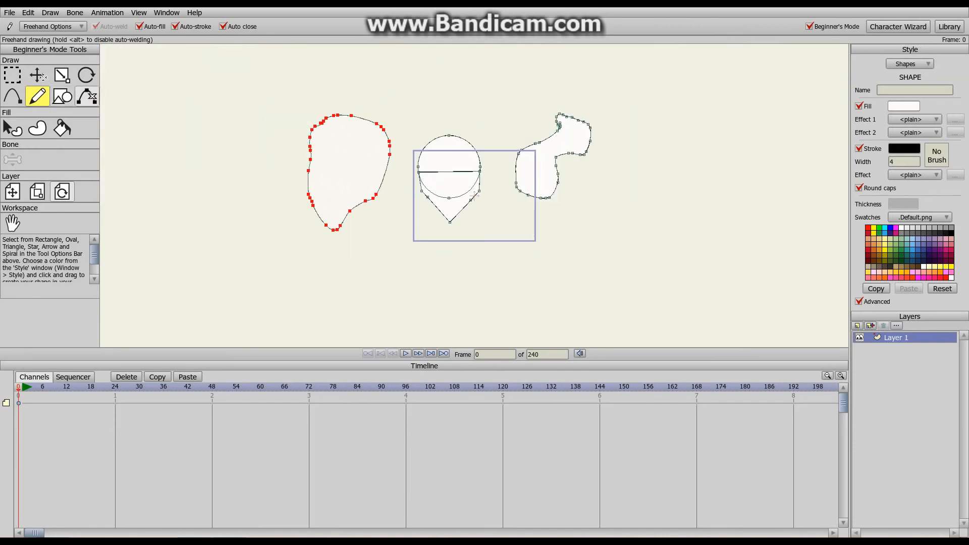
click(13, 75)
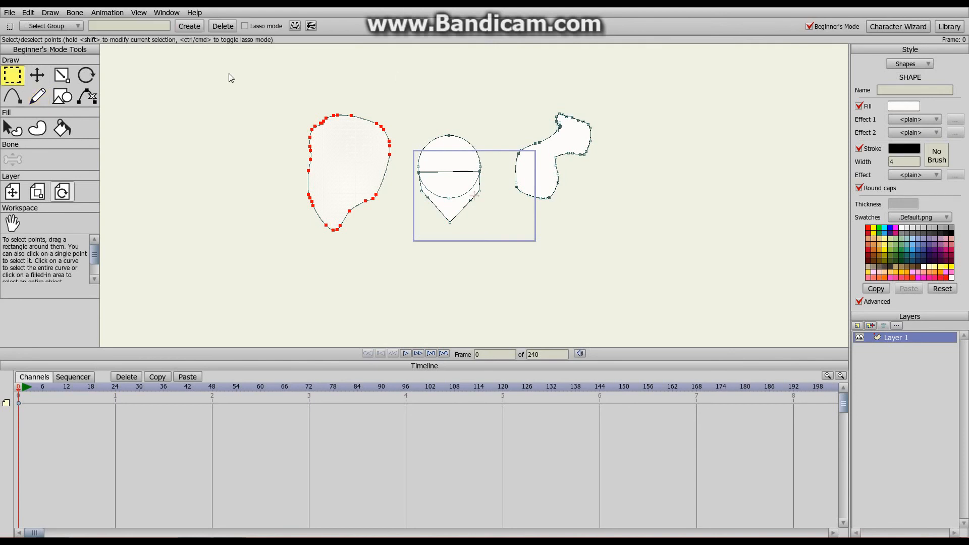
drag(275, 96, 629, 267)
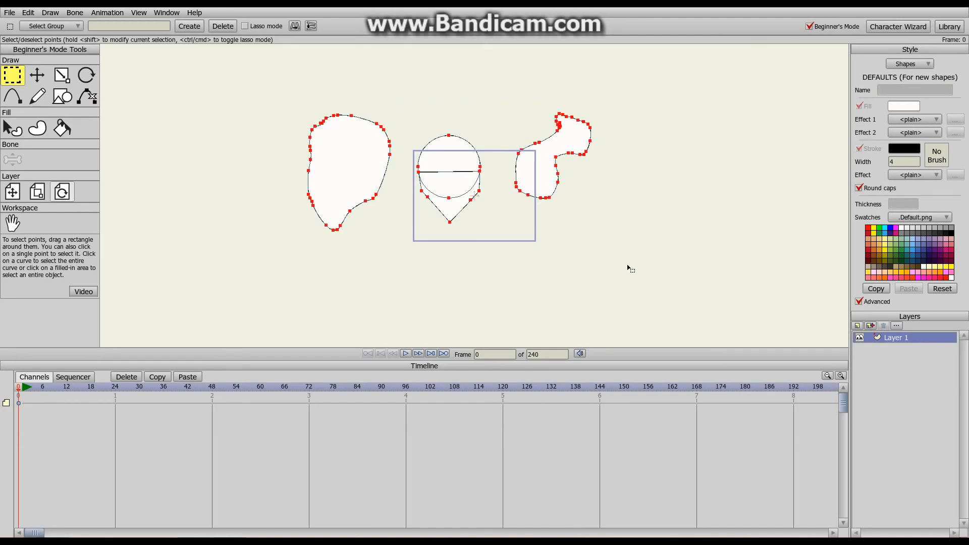